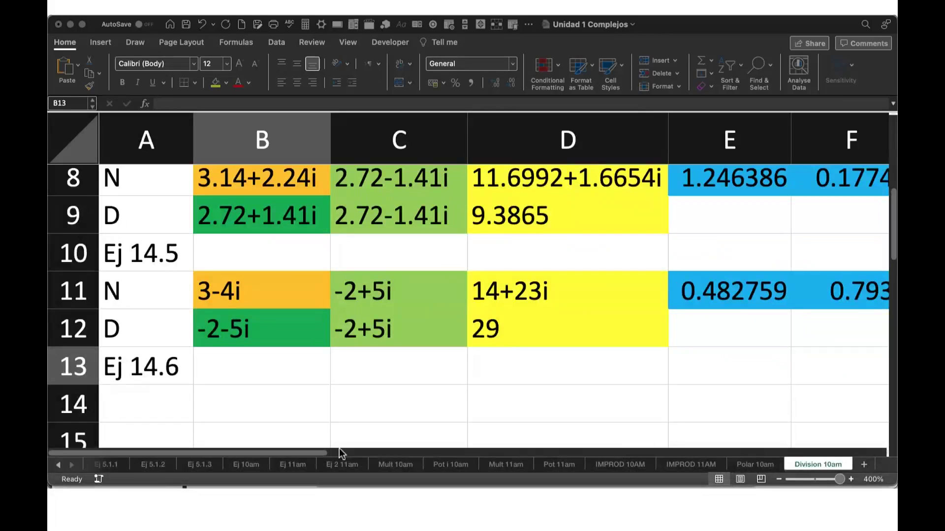
Step: Label A14 as N and A15 as D under the Ej 14.6 heading
{"action": "key", "text": "Return"}
{"action": "type", "text": "N"}
{"action": "key", "text": "Return"}
{"action": "type", "text": "D"}
{"action": "key", "text": "Return"}
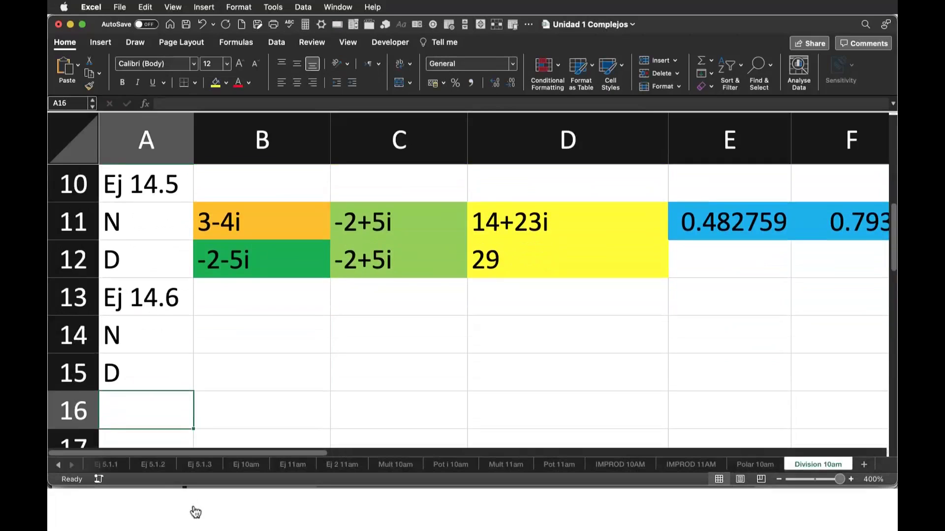
Step: Check the Overleaf notes for example 14.6, then return to the Excel sheet
{"action": "left_click", "coordinate": [195, 512]}
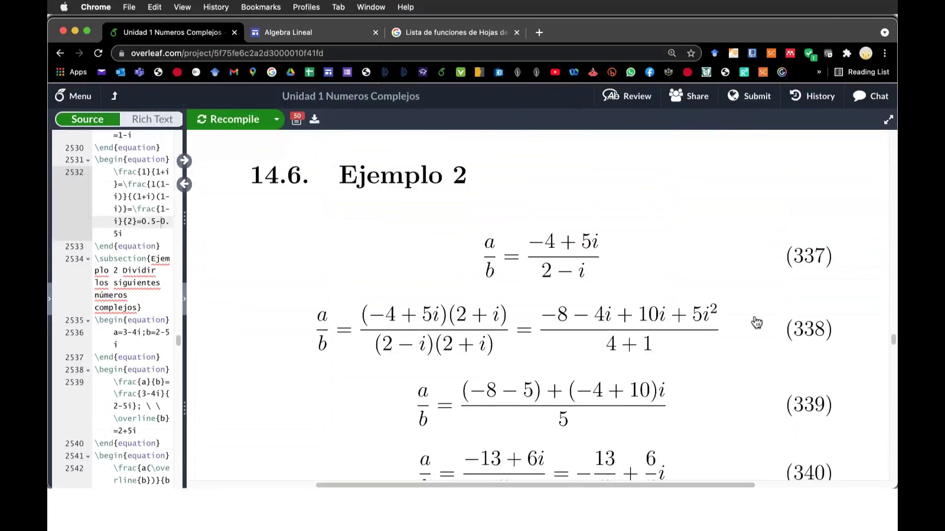
{"action": "key", "text": "super+Tab"}
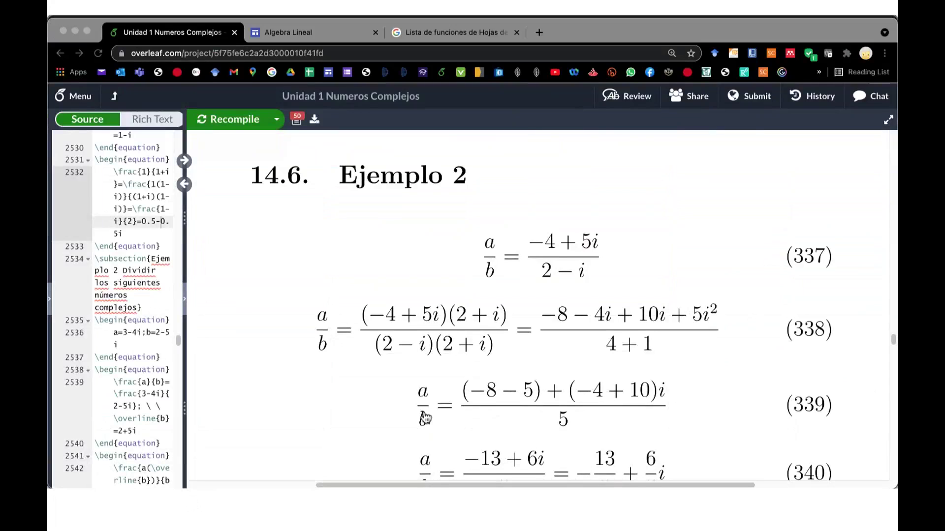
{"action": "key", "text": "super+Tab"}
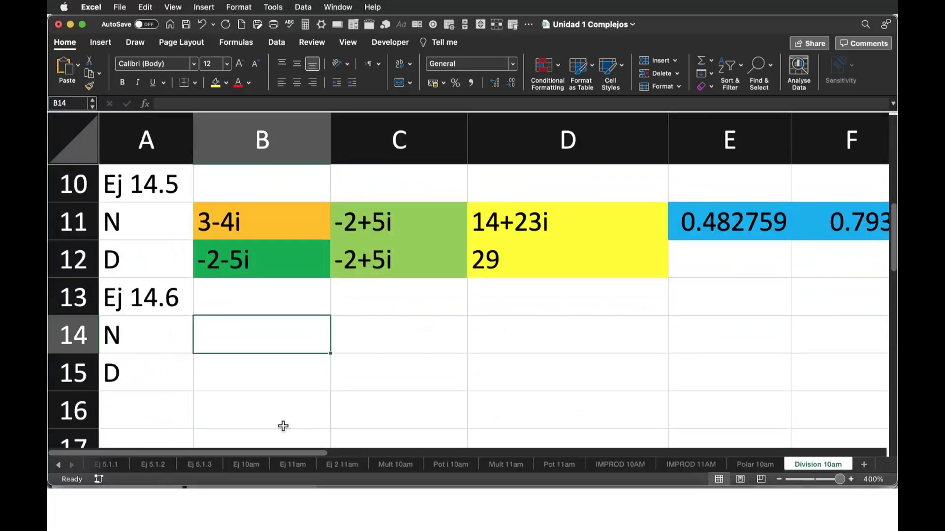
Step: Enter the numerator ="-4+5i" in B14 and the denominator ="2-i" in B15
{"action": "type", "text": "=\""}
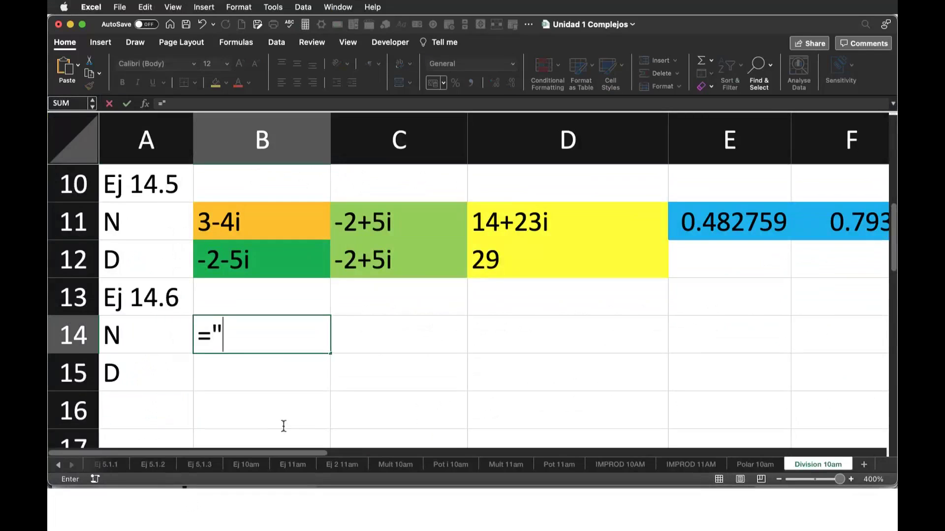
{"action": "type", "text": "-4+5i\""}
{"action": "key", "text": "Return"}
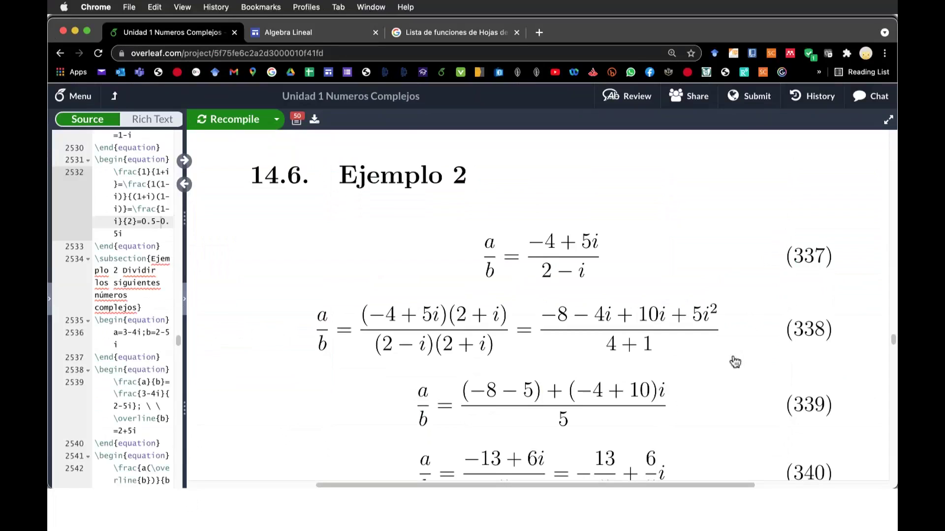
{"action": "type", "text": "=\"2-i\""}
Step: Confirm 2-i in B15 and put =IMCONJUGATE(B15) in C14, showing 2+i
{"action": "key", "text": "Return"}
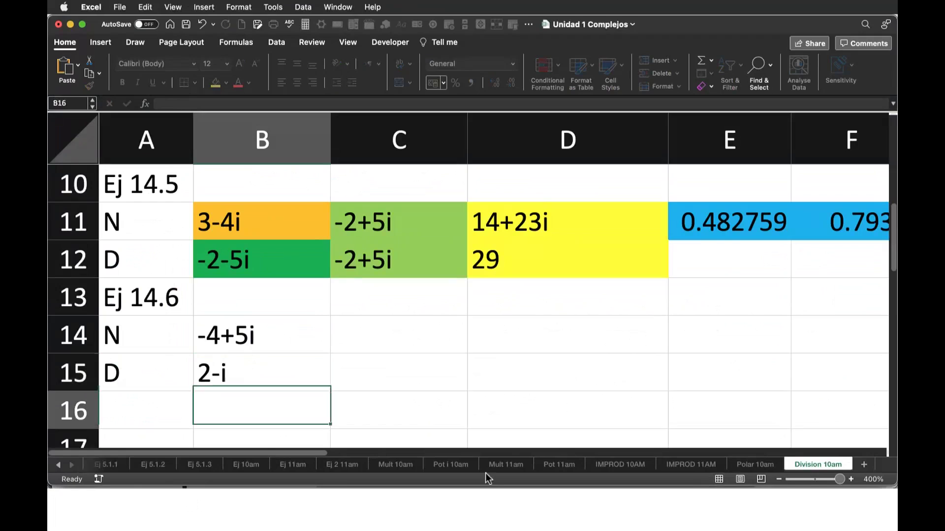
{"action": "key", "text": "Up"}
{"action": "key", "text": "Up"}
{"action": "key", "text": "Right"}
{"action": "type", "text": "=B15"}
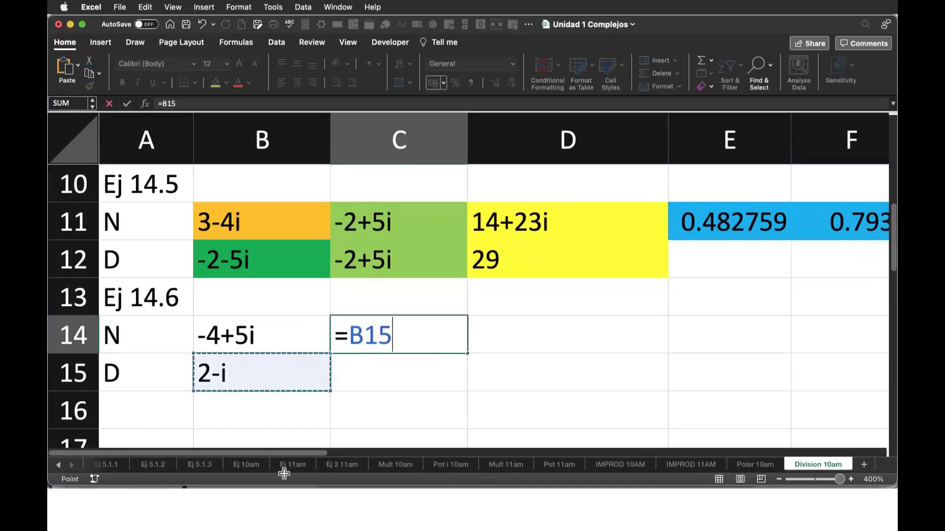
{"action": "key", "text": "BackSpace"}
{"action": "key", "text": "BackSpace"}
{"action": "key", "text": "BackSpace"}
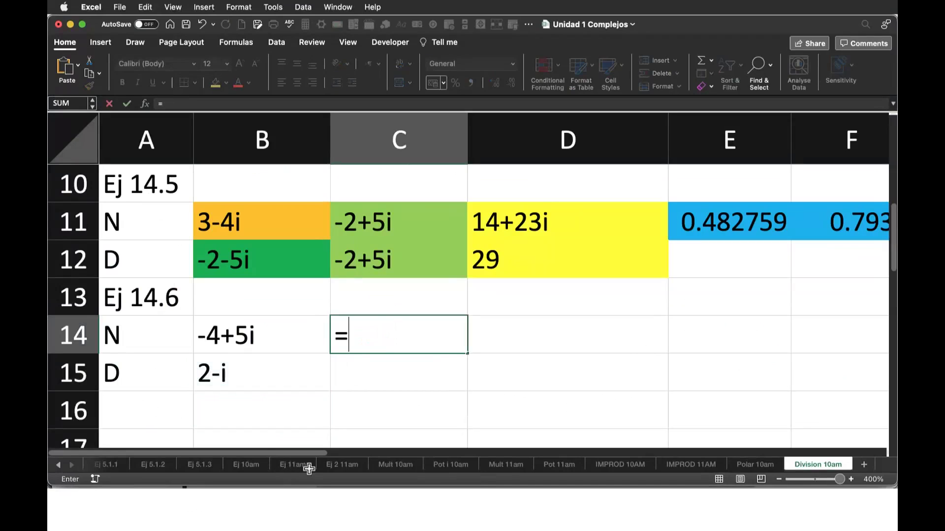
{"action": "type", "text": "imcon"}
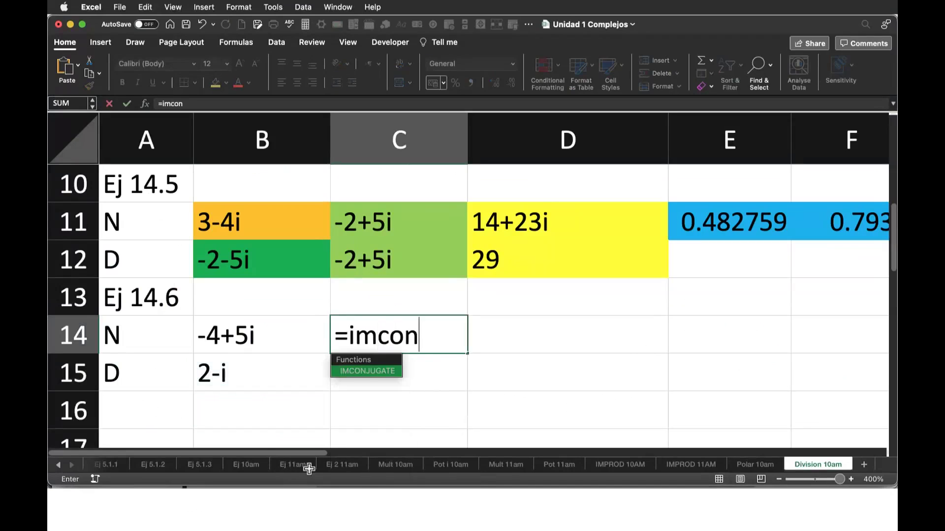
{"action": "key", "text": "Tab"}
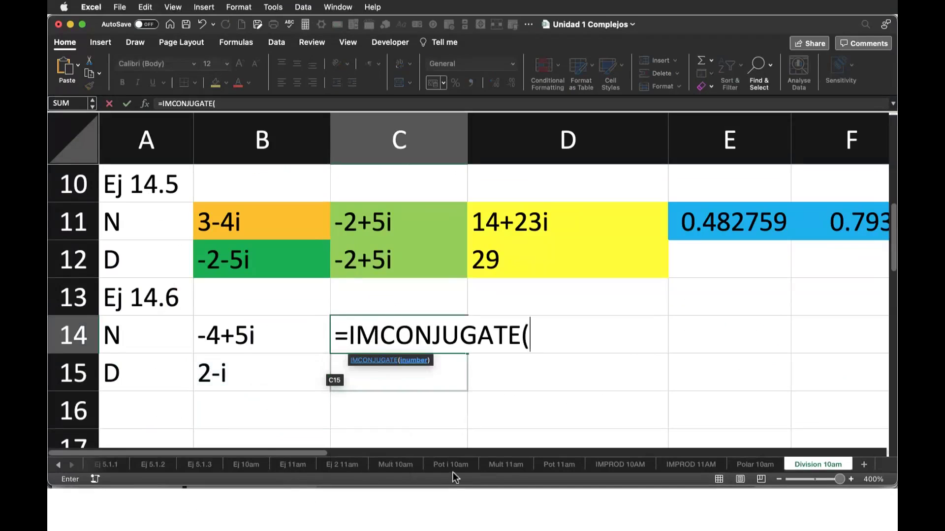
{"action": "key", "text": "Down"}
{"action": "key", "text": "Left"}
{"action": "key", "text": "Return"}
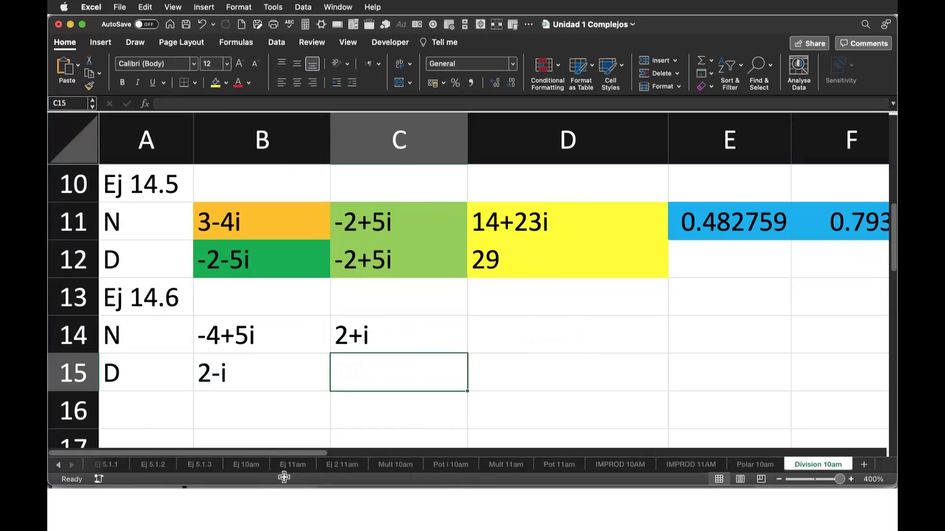
Step: Enter =IMCONJUGATE(B15) in C15 so it also shows 2+i
{"action": "type", "text": "=imcon"}
{"action": "key", "text": "Tab"}
{"action": "left_click", "coordinate": [305, 374]}
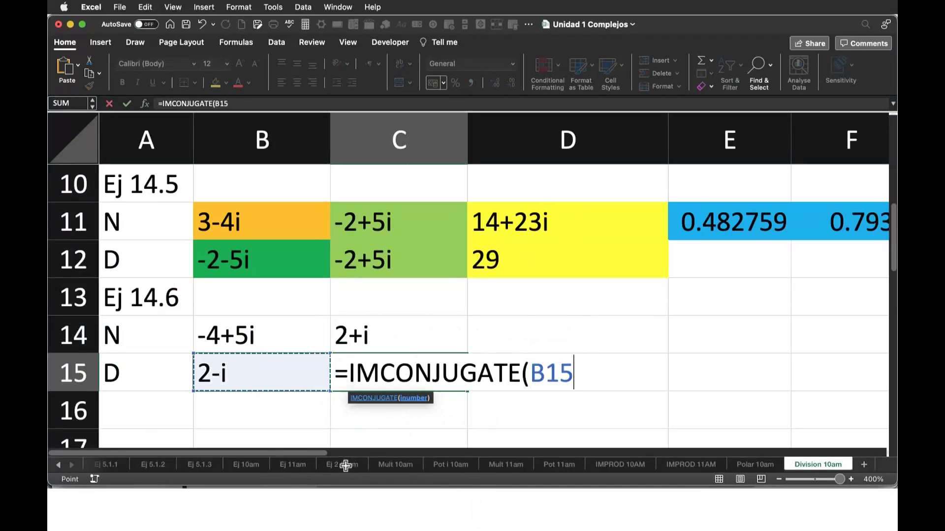
{"action": "type", "text": ")"}
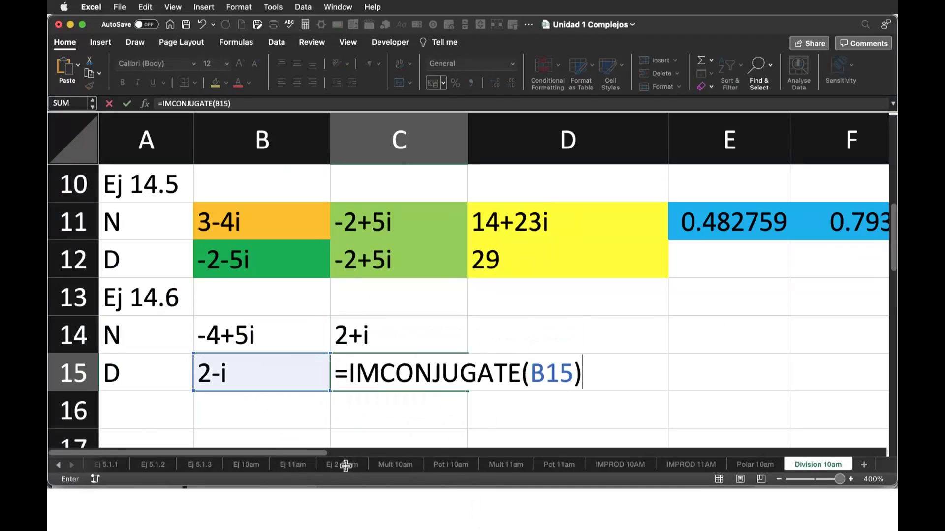
{"action": "key", "text": "Return"}
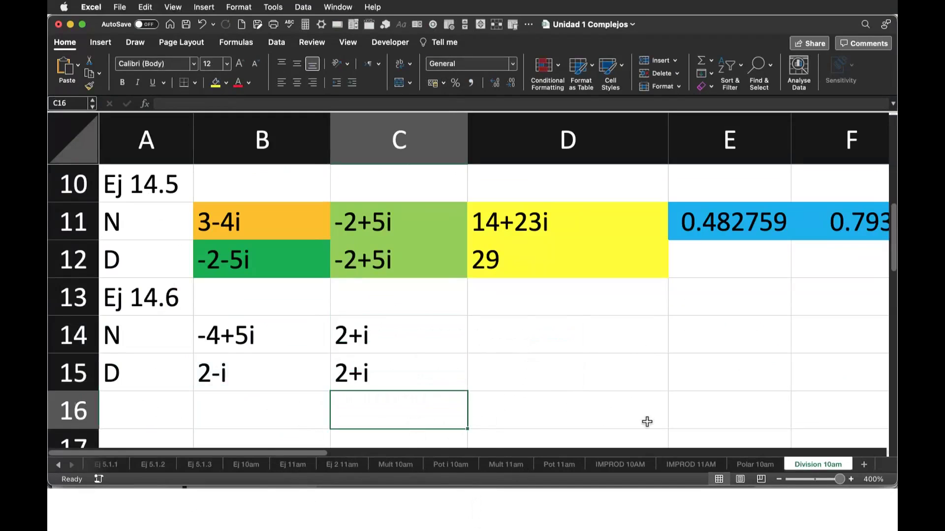
{"action": "key", "text": "Up"}
{"action": "key", "text": "Up"}
{"action": "key", "text": "Right"}
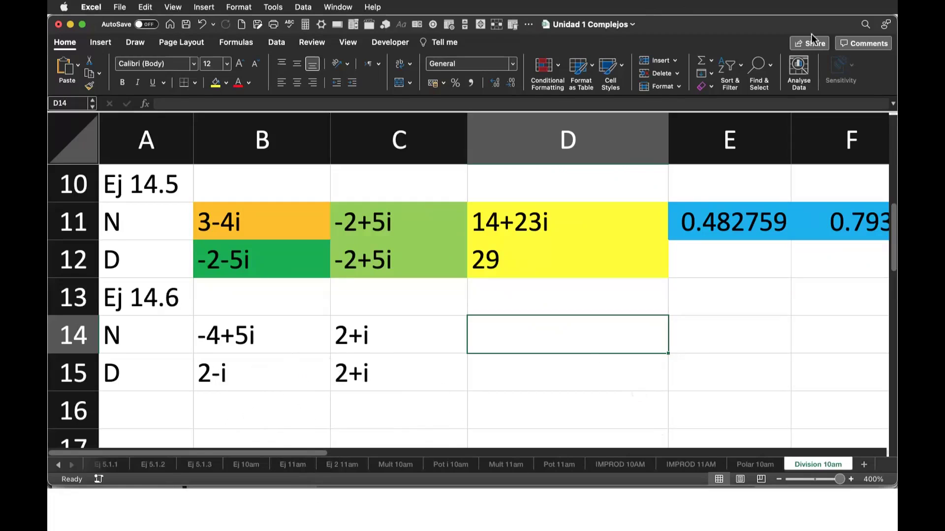
Step: Sketch ink arcs over row 14 linking -4+5i and 5i to 2+i
{"action": "key", "text": "super+shift+a"}
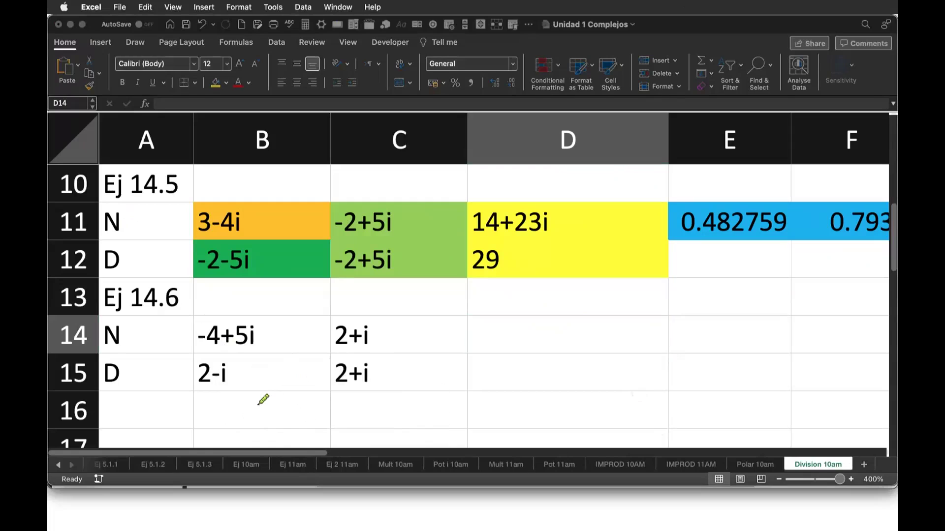
{"action": "mouse_move", "coordinate": [211, 321]}
{"action": "left_mouse_down"}
{"action": "mouse_move", "coordinate": [268, 283]}
{"action": "mouse_move", "coordinate": [336, 321]}
{"action": "left_mouse_up"}
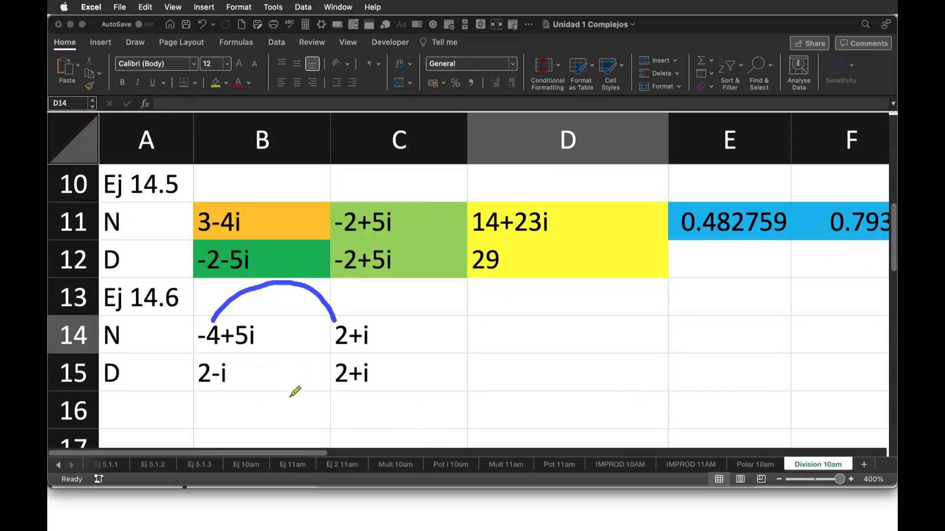
{"action": "left_click_drag", "start_coordinate": [245, 320], "coordinate": [361, 316]}
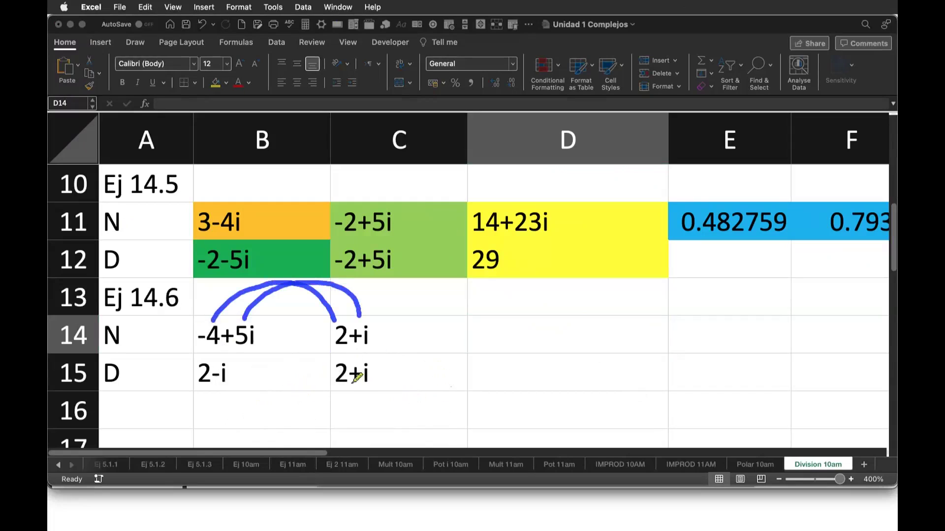
{"action": "left_click_drag", "start_coordinate": [284, 304], "coordinate": [300, 303]}
Step: Erase the ink arcs and bring up the GeoGebra plot of points A and B
{"action": "left_click", "coordinate": [355, 302]}
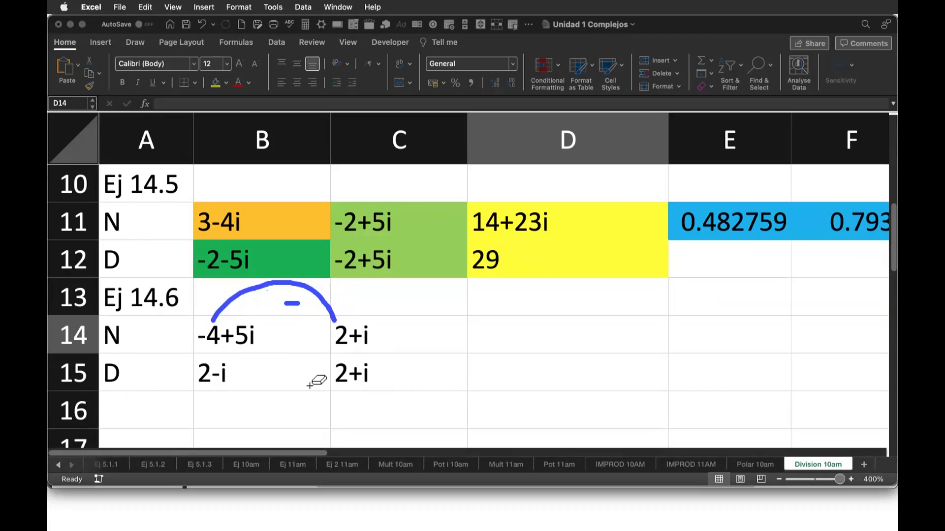
{"action": "left_click", "coordinate": [329, 313]}
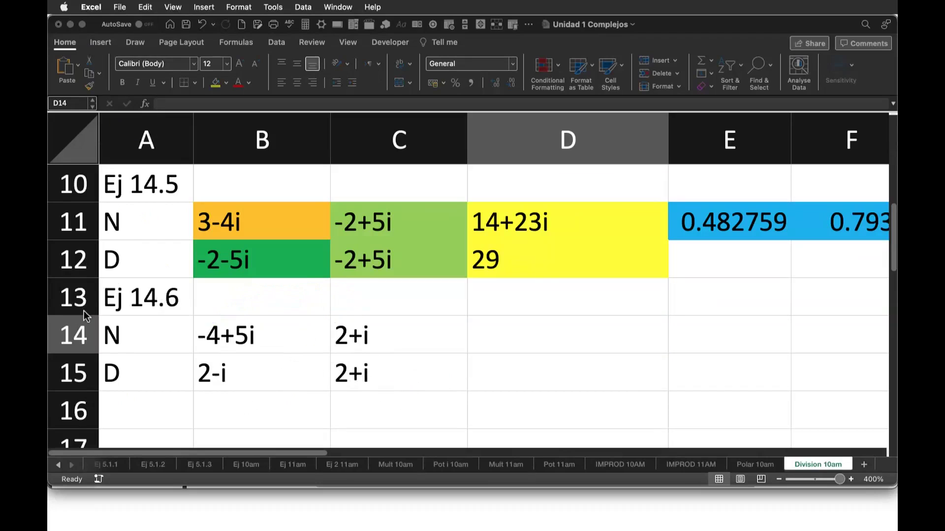
{"action": "key", "text": "super+Tab"}
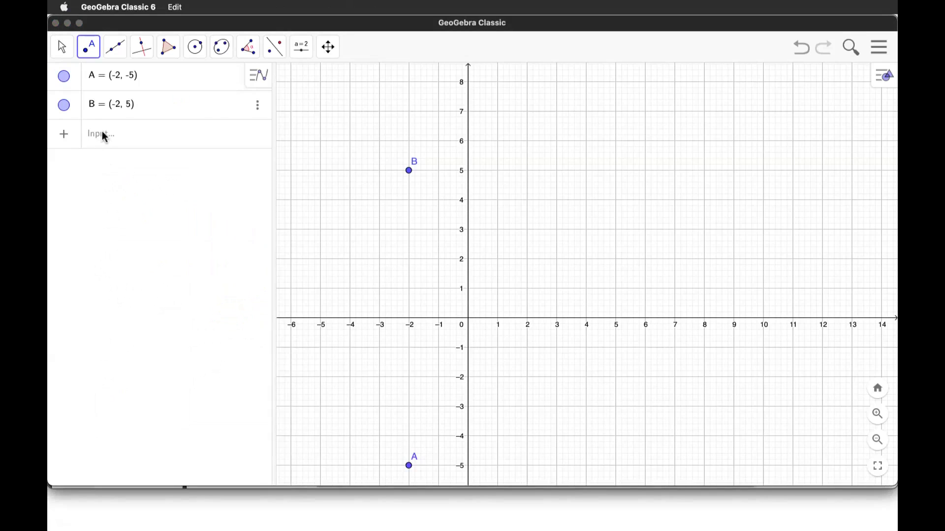
Step: Cancel closing GeoGebra, keeping the A and B plot open, and return to Excel
{"action": "left_click", "coordinate": [55, 23]}
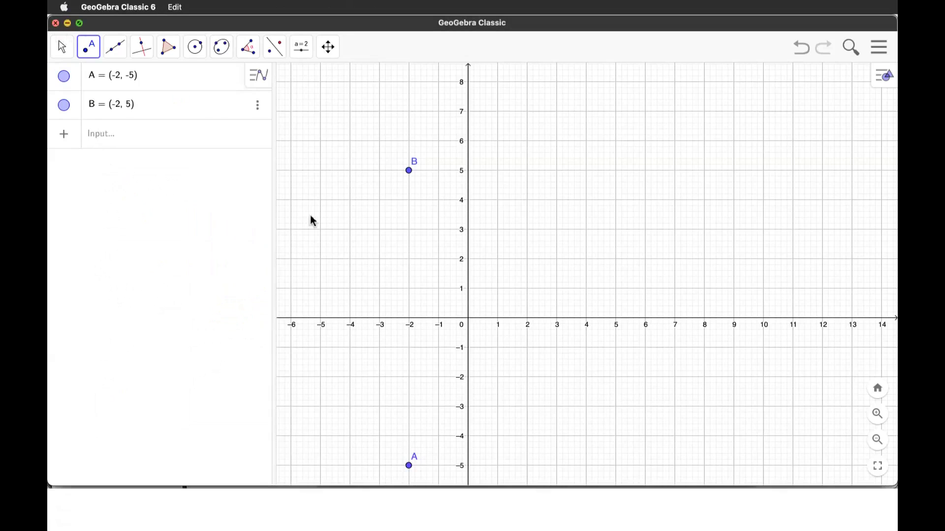
{"action": "key", "text": "Escape"}
{"action": "key", "text": "super+Tab"}
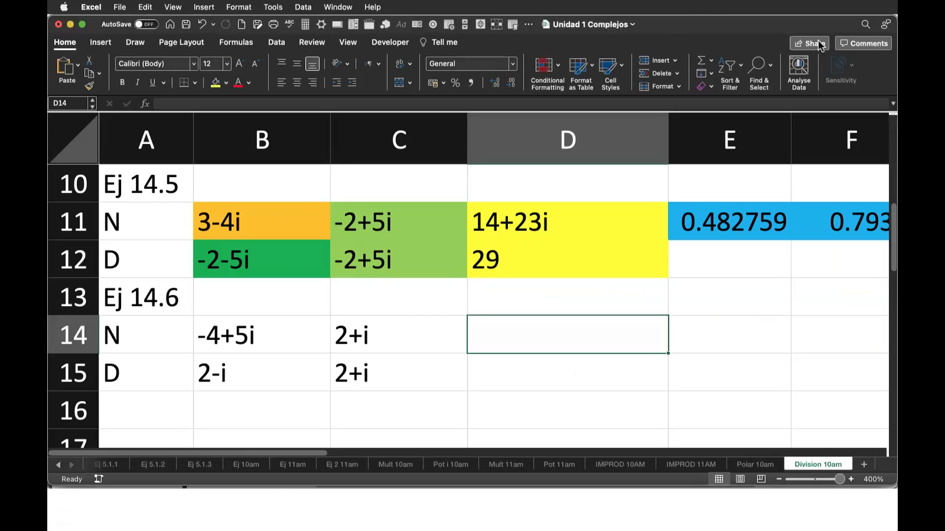
{"action": "key", "text": "ctrl+shift+a"}
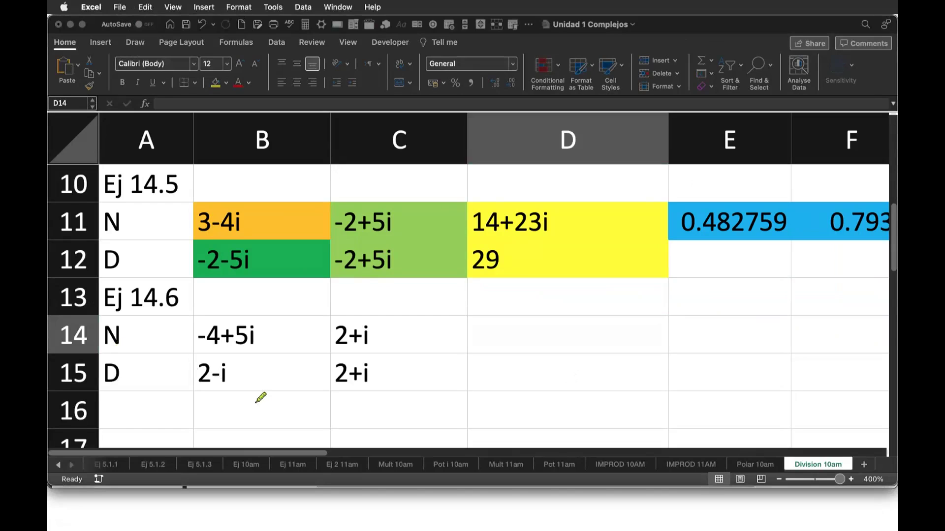
{"action": "left_click_drag", "start_coordinate": [211, 320], "coordinate": [363, 319]}
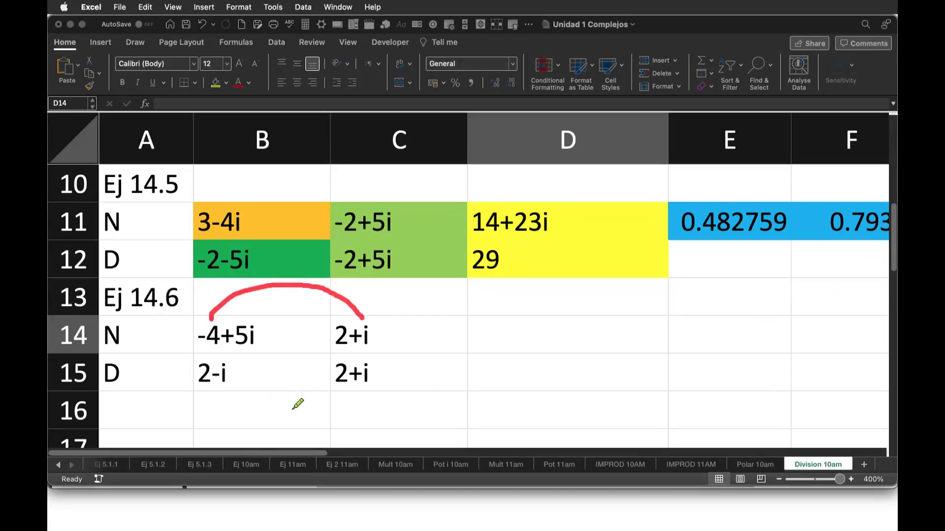
{"action": "left_click_drag", "start_coordinate": [240, 325], "coordinate": [334, 320]}
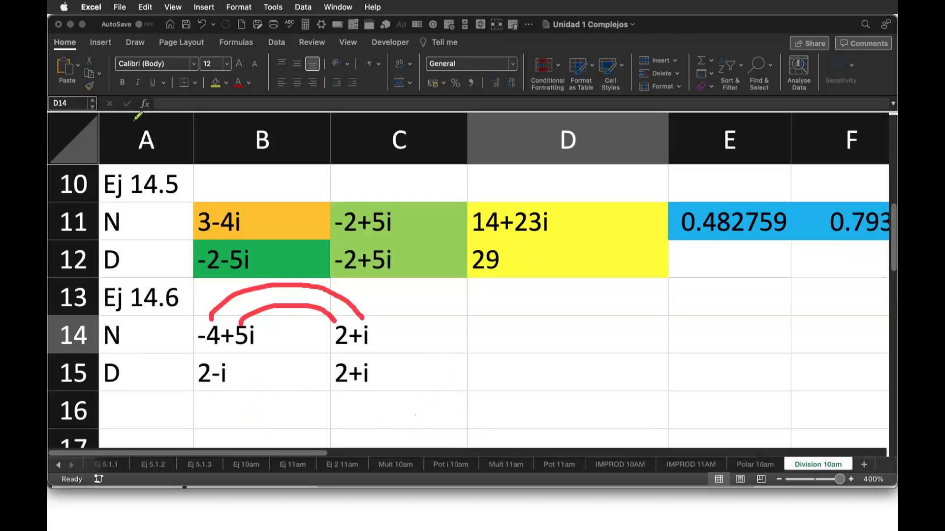
{"action": "key", "text": "Escape"}
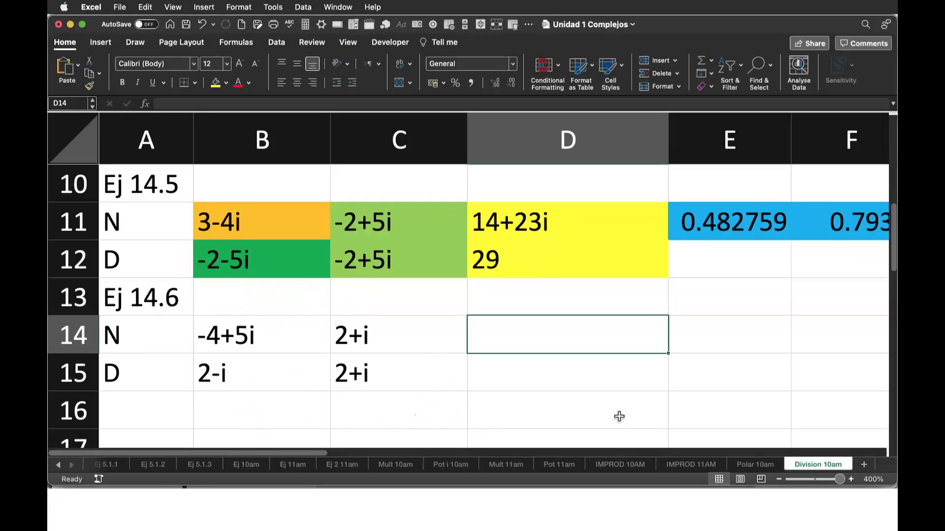
{"action": "type", "text": "=impro"}
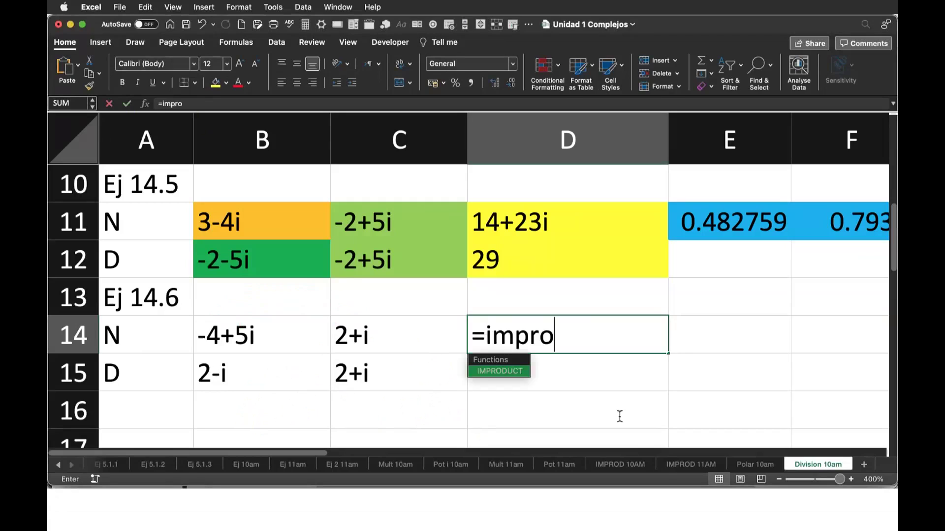
Step: Enter =IMPRODUCT(B14,C14) in D14, giving -13+6i
{"action": "key", "text": "Tab"}
{"action": "key", "text": "Left"}
{"action": "key", "text": "Left"}
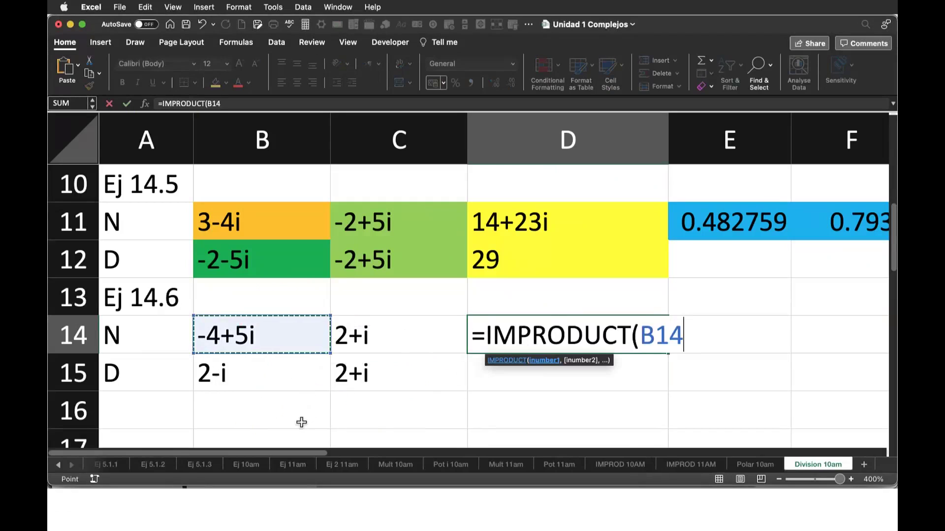
{"action": "type", "text": ","}
{"action": "key", "text": "Left"}
{"action": "type", "text": ")"}
{"action": "key", "text": "Return"}
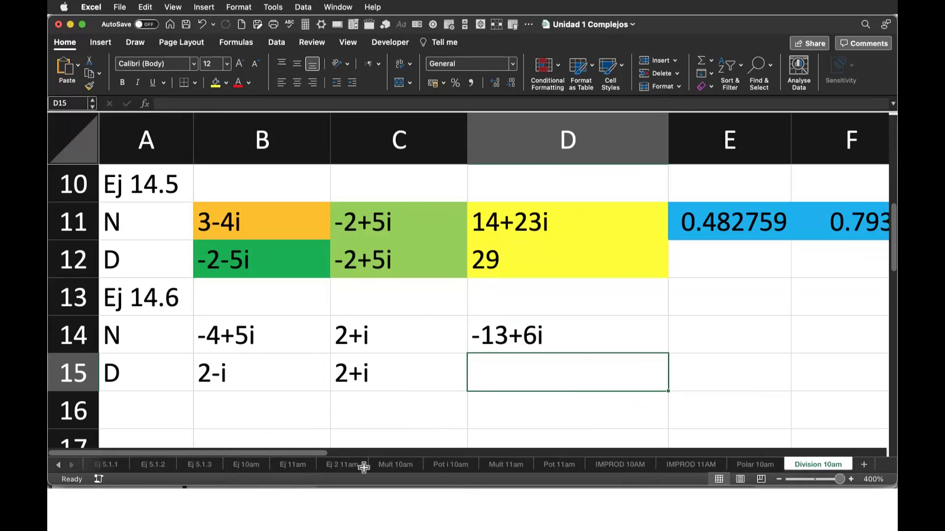
Step: Enter =IMPRODUCT(B15,C15) in D15, giving 5
{"action": "type", "text": "="}
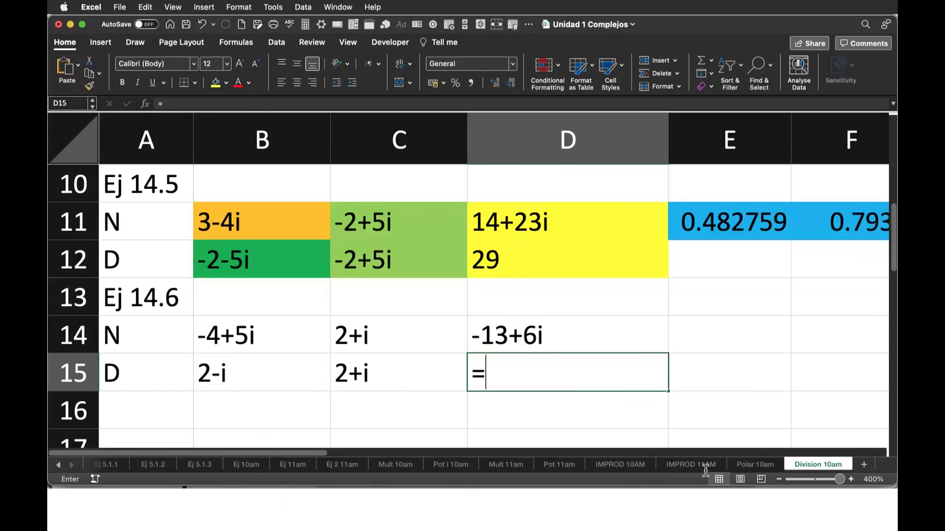
{"action": "type", "text": "impro"}
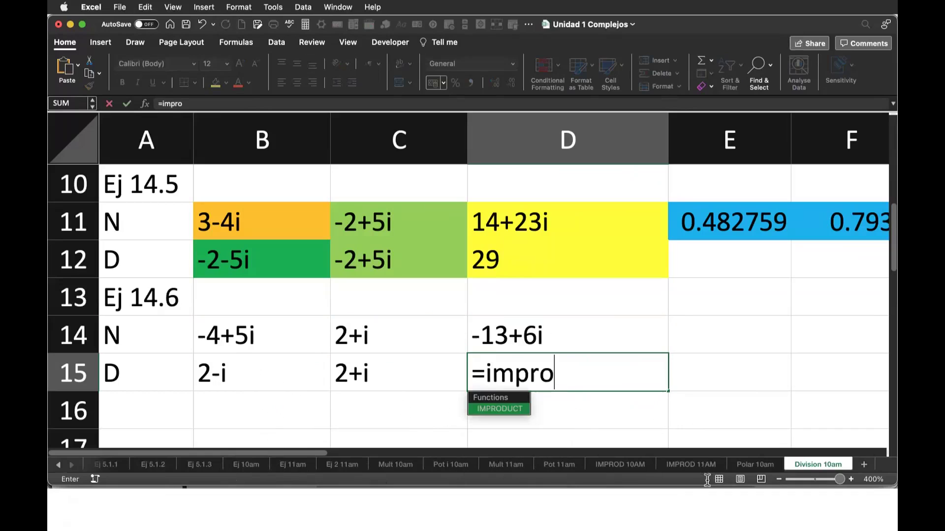
{"action": "key", "text": "Tab"}
{"action": "left_click", "coordinate": [261, 372]}
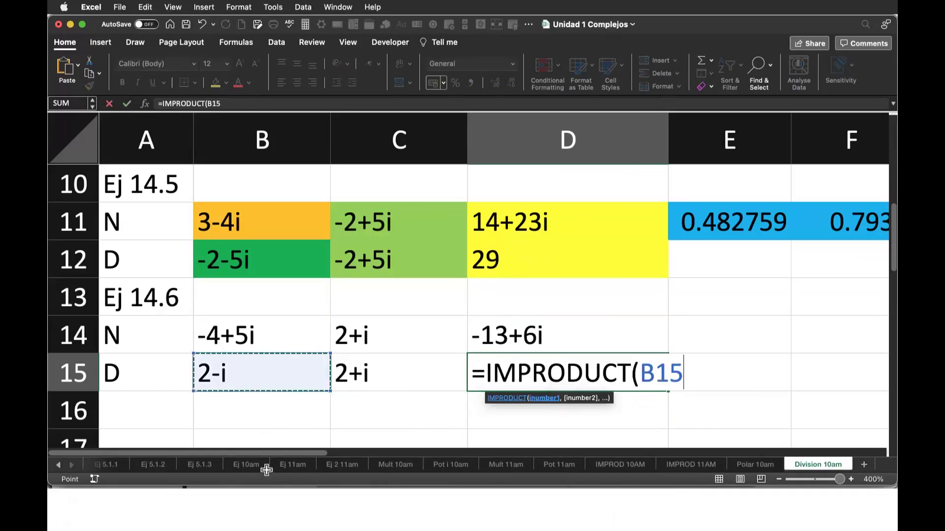
{"action": "type", "text": ","}
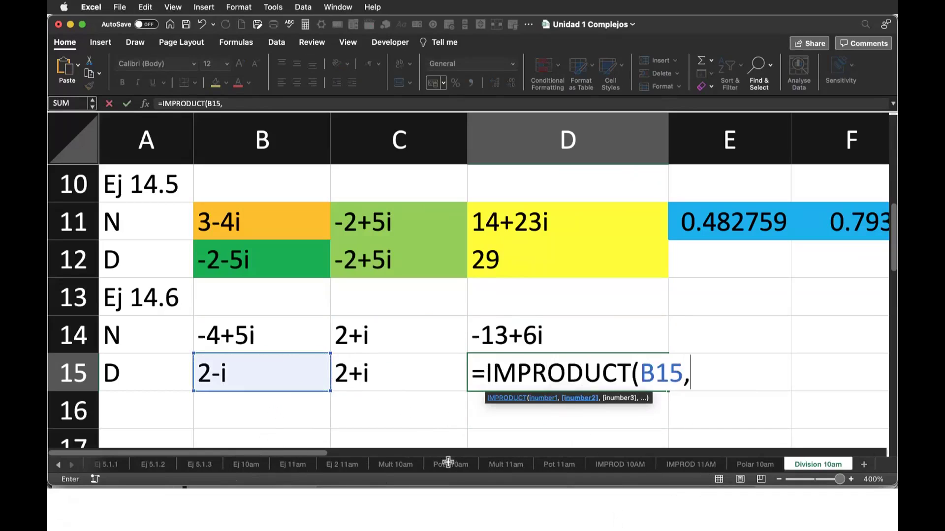
{"action": "key", "text": "Left"}
{"action": "type", "text": ")"}
{"action": "key", "text": "Return"}
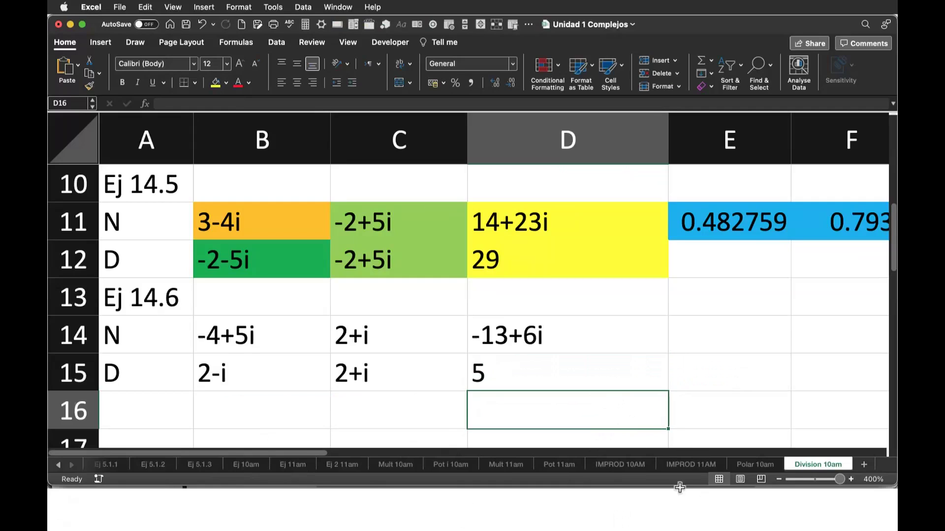
Step: Scroll the Overleaf PDF to equations 340–341 ending at a/b = -2.6 + 1.2i
{"action": "left_click", "coordinate": [721, 511]}
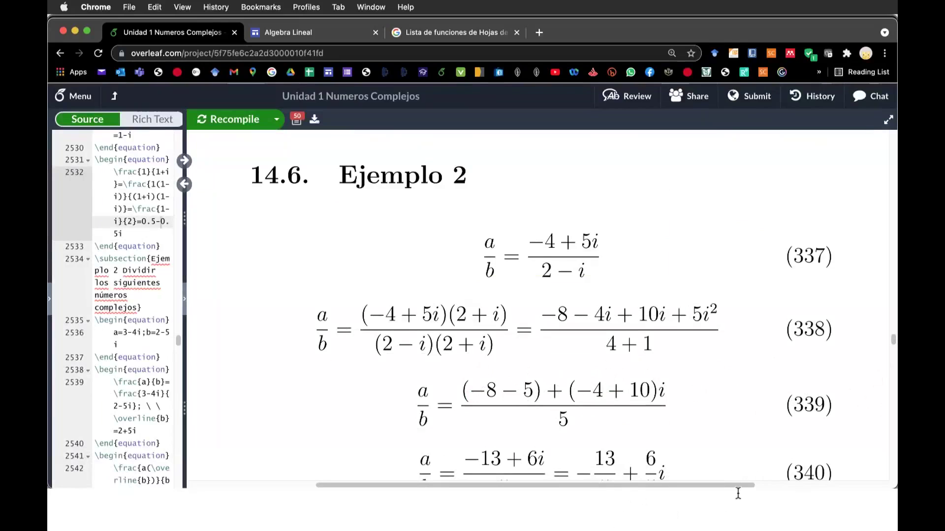
{"action": "scroll", "coordinate": [837, 433], "scroll_direction": "down", "scroll_amount": 2}
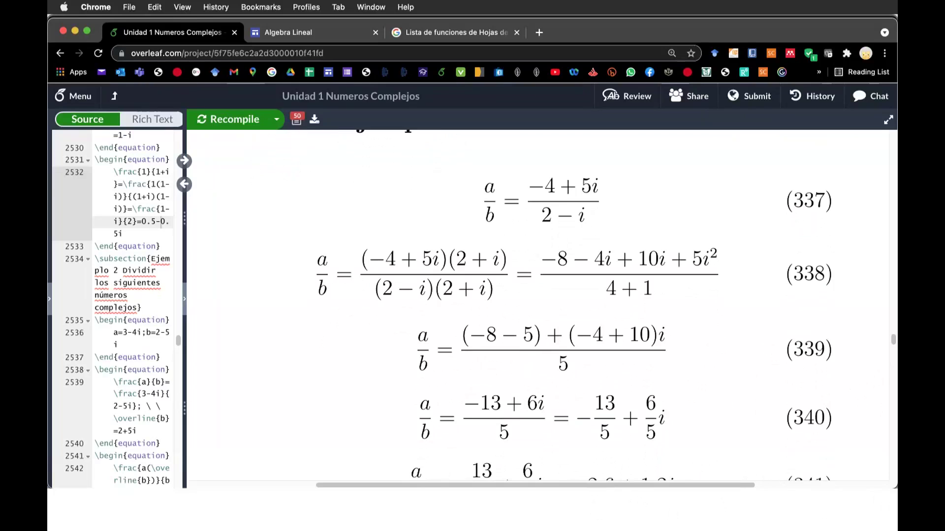
{"action": "scroll", "coordinate": [573, 305], "scroll_direction": "down", "scroll_amount": 2}
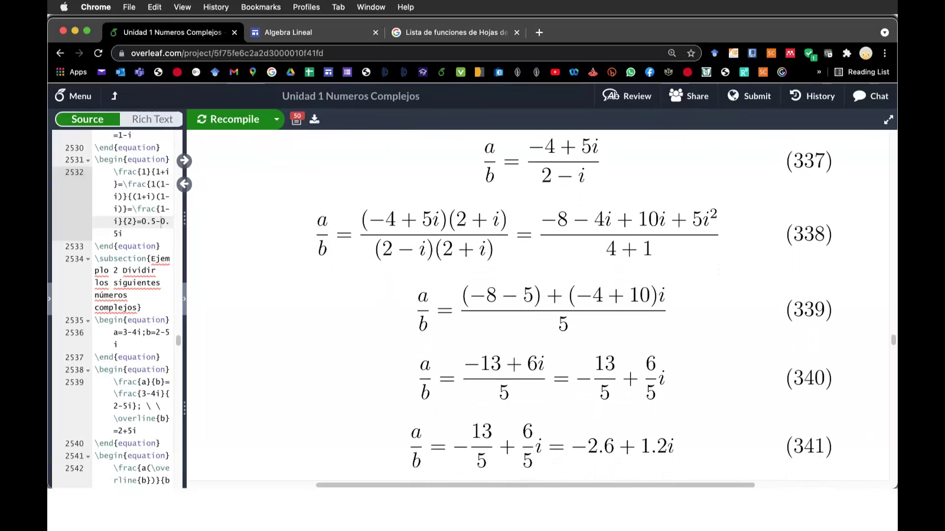
{"action": "scroll", "coordinate": [573, 299], "scroll_direction": "down", "scroll_amount": 1}
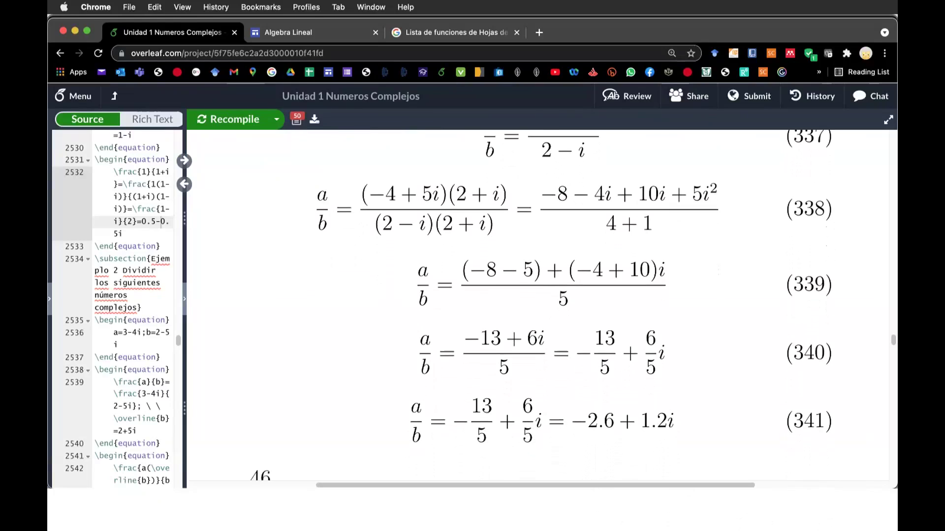
{"action": "key", "text": "super+Tab"}
Step: Enter =IMREAL(D14)/D15 in E14, giving the real part -2.6
{"action": "type", "text": "="}
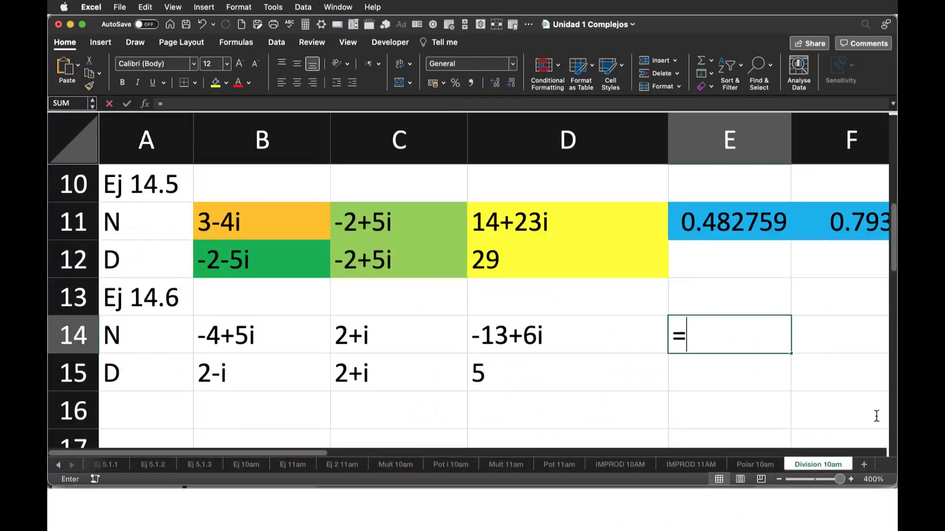
{"action": "type", "text": "imreal("}
{"action": "key", "text": "Left"}
{"action": "type", "text": ")/"}
{"action": "key", "text": "Left"}
{"action": "key", "text": "Down"}
{"action": "key", "text": "Return"}
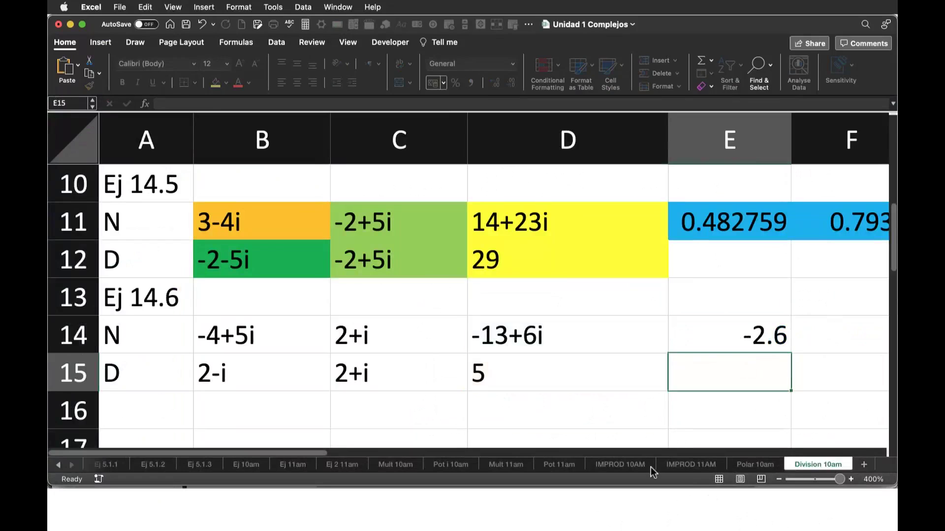
Step: Enter =IMAGINARY(D14)/D15 in F14, giving the imaginary part 1.2
{"action": "scroll", "coordinate": [492, 281], "scroll_direction": "right", "scroll_amount": 5}
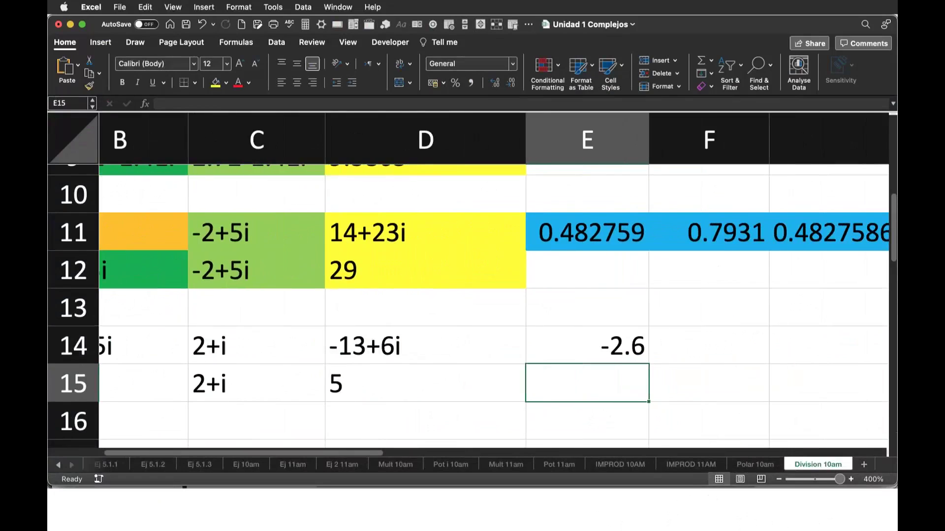
{"action": "left_click", "coordinate": [708, 345]}
{"action": "type", "text": "="}
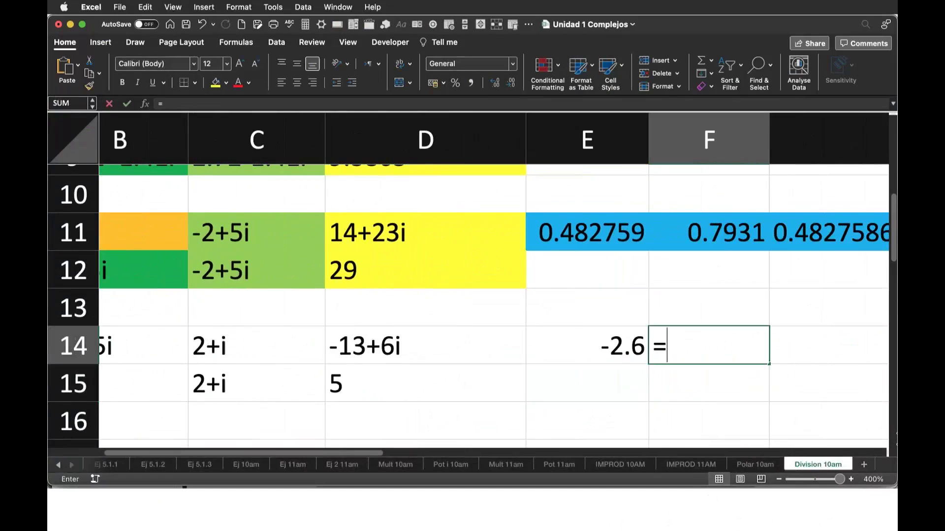
{"action": "type", "text": "ima"}
{"action": "key", "text": "Tab"}
{"action": "key", "text": "Left"}
{"action": "key", "text": "Left"}
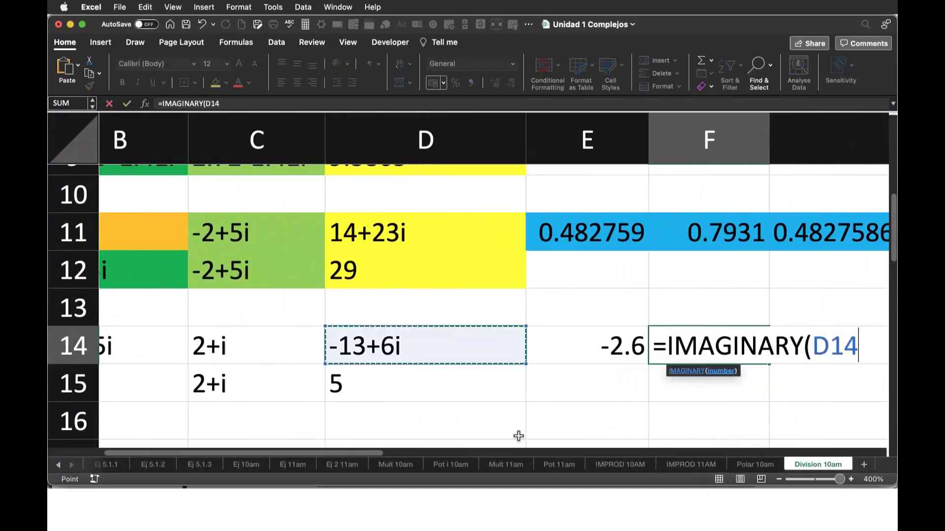
{"action": "type", "text": ")/D15"}
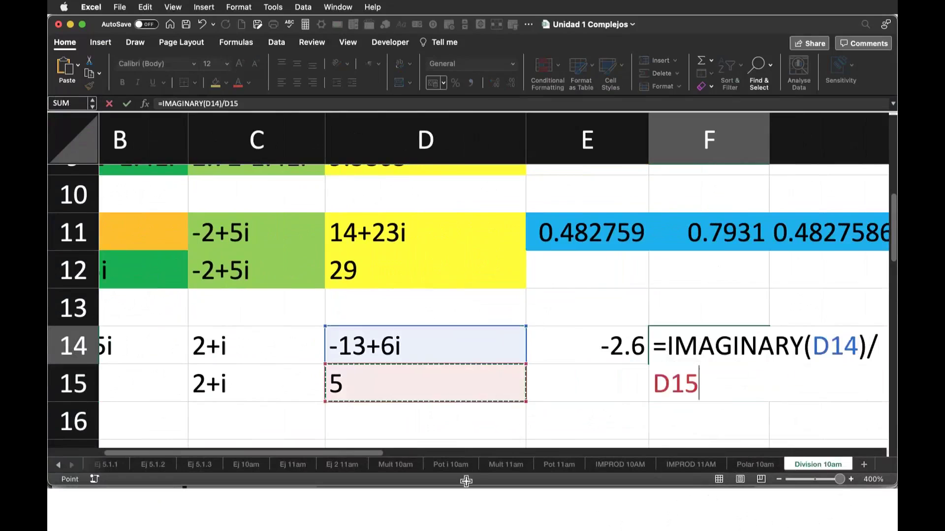
{"action": "key", "text": "Return"}
{"action": "scroll", "coordinate": [849, 445], "scroll_direction": "right", "scroll_amount": 5}
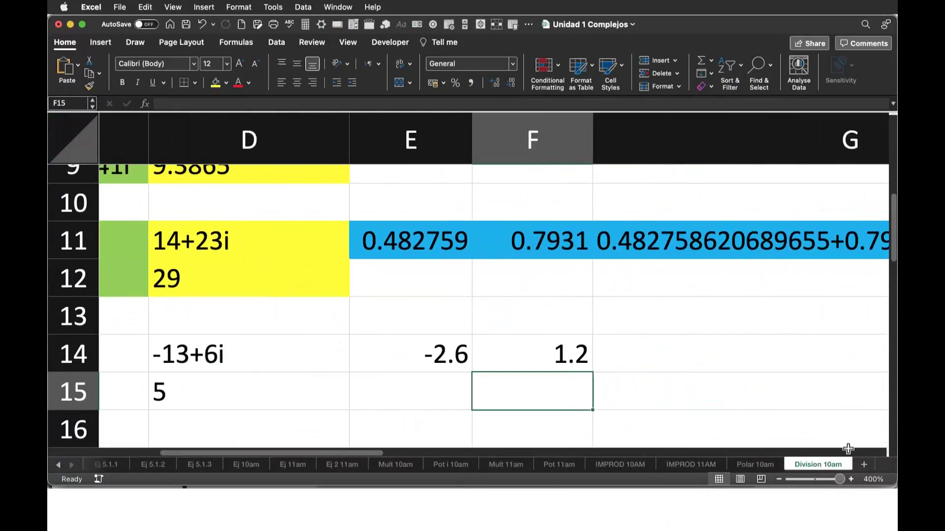
{"action": "key", "text": "Up"}
{"action": "key", "text": "Right"}
Step: Enter =IMDIV(B14,B15) in G14, giving the quotient -2.6+1.2i
{"action": "type", "text": "=im"}
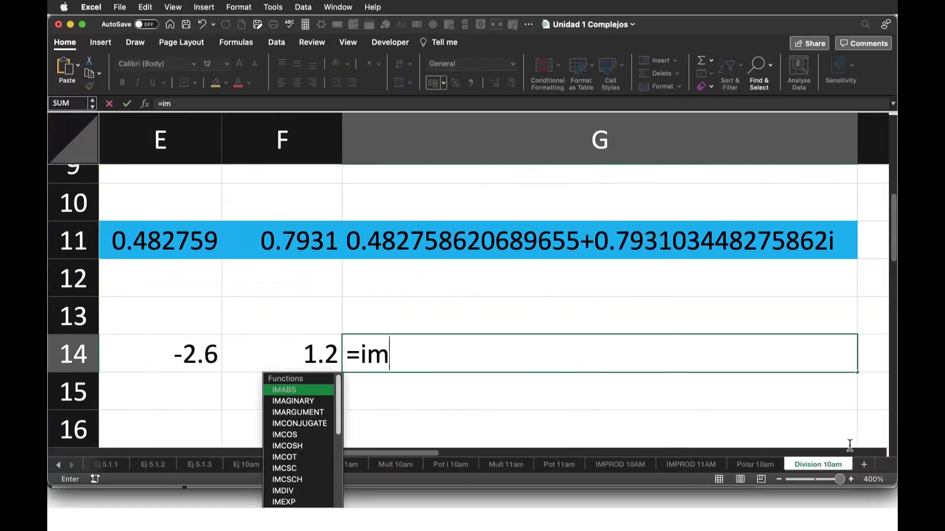
{"action": "type", "text": "div("}
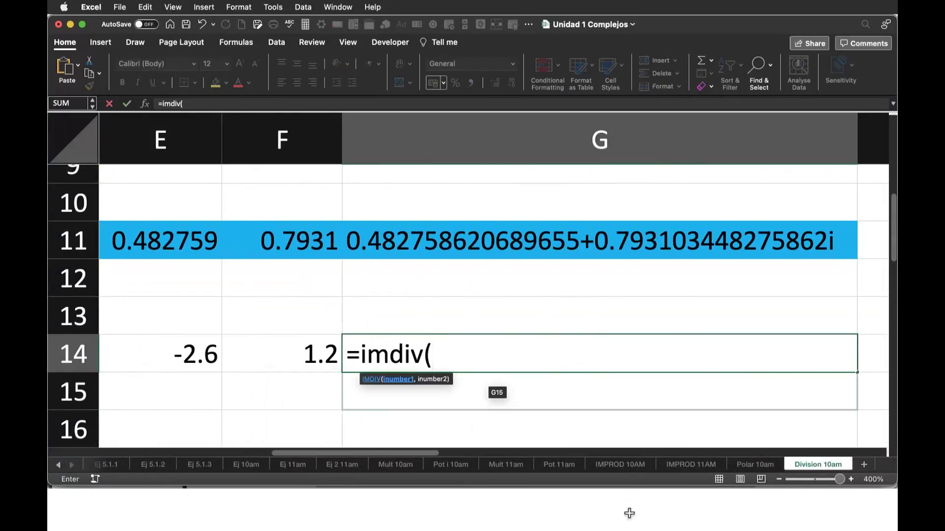
{"action": "scroll", "coordinate": [574, 390], "scroll_direction": "left", "scroll_amount": 10}
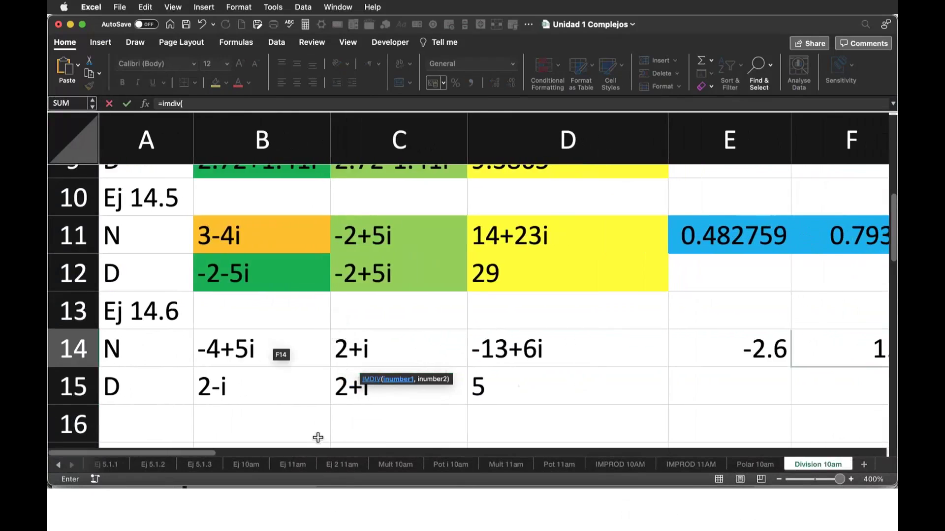
{"action": "left_click", "coordinate": [261, 348]}
{"action": "type", "text": ","}
{"action": "left_click", "coordinate": [261, 386]}
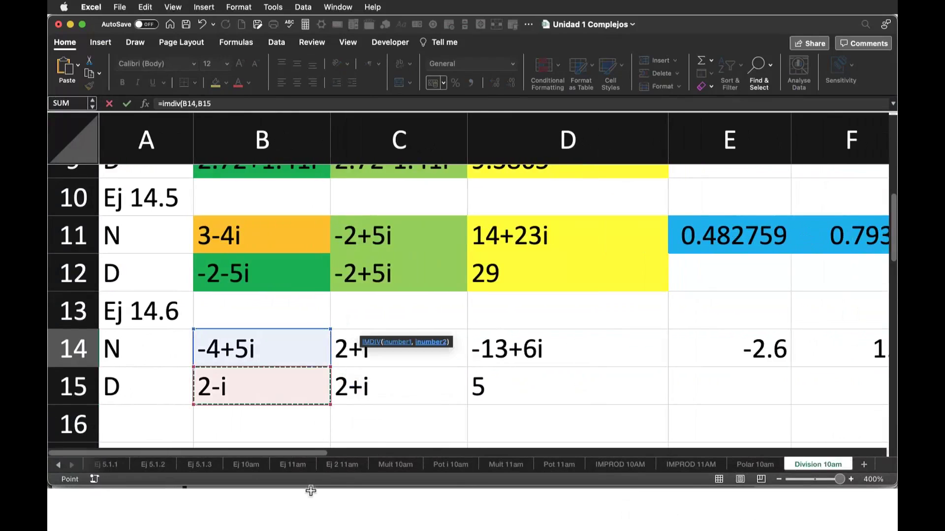
{"action": "type", "text": ")"}
{"action": "key", "text": "Return"}
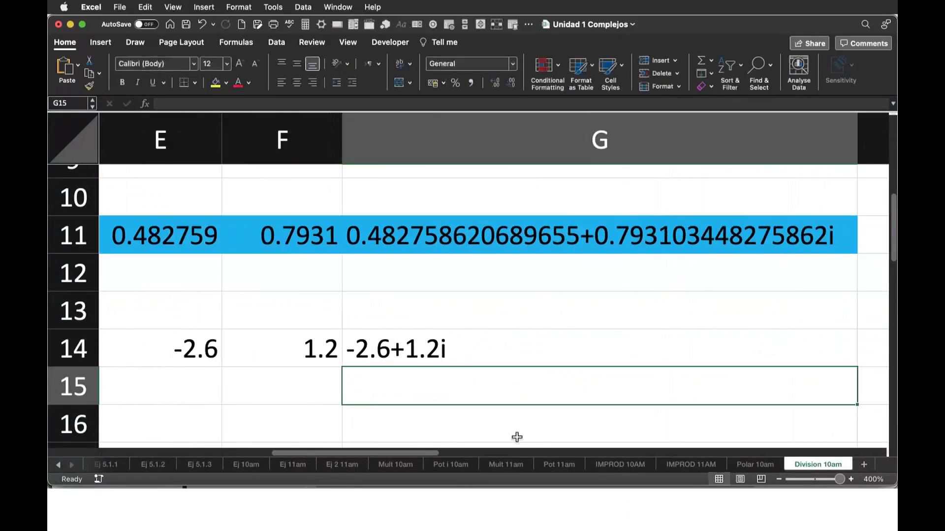
Step: Fill cells E14:G14 with blue
{"action": "left_click_drag", "start_coordinate": [162, 348], "coordinate": [394, 348]}
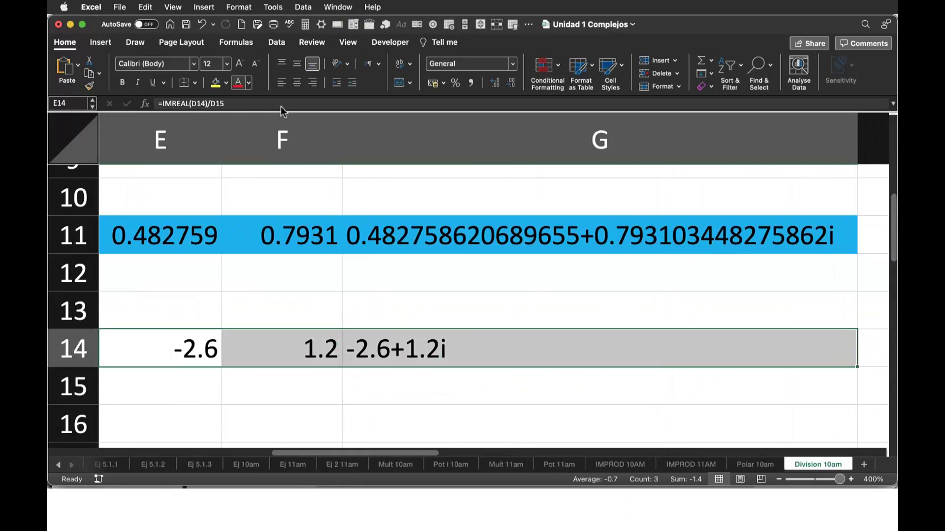
{"action": "left_click", "coordinate": [226, 83]}
{"action": "left_click", "coordinate": [272, 216]}
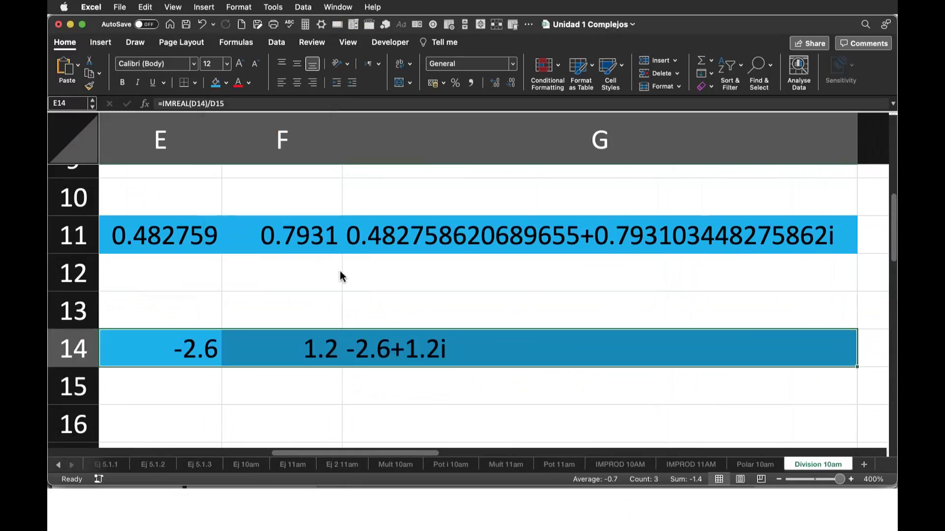
{"action": "scroll", "coordinate": [447, 470], "scroll_direction": "left", "scroll_amount": 10}
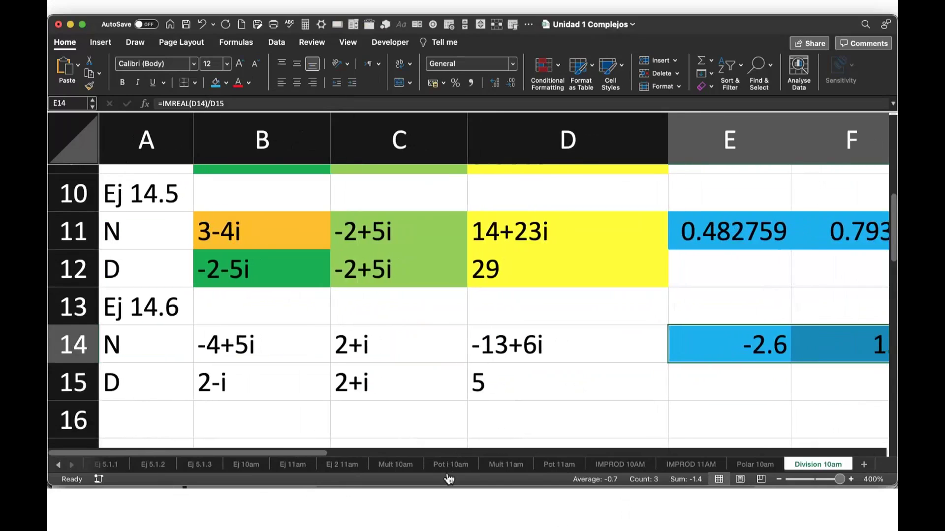
Step: Scroll the Overleaf notes down to Ejemplo 3, dividing 3-7i by 3+3i
{"action": "key", "text": "super+Tab"}
{"action": "scroll", "coordinate": [540, 282], "scroll_direction": "down", "scroll_amount": 3}
{"action": "scroll", "coordinate": [540, 282], "scroll_direction": "down", "scroll_amount": 2}
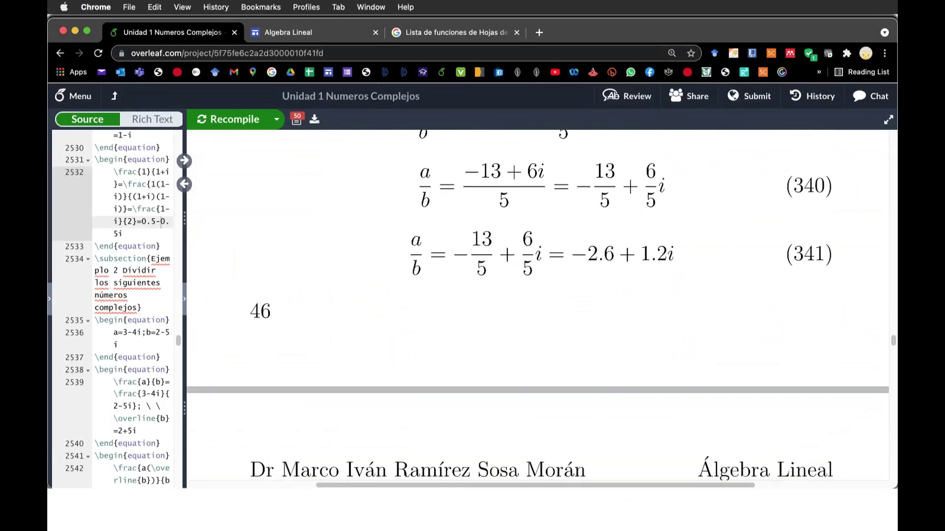
{"action": "scroll", "coordinate": [540, 295], "scroll_direction": "down", "scroll_amount": 4}
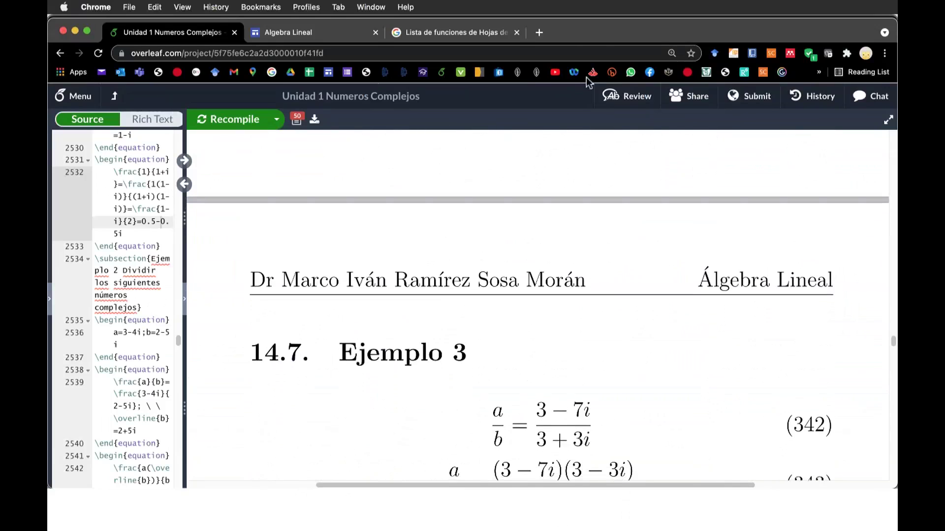